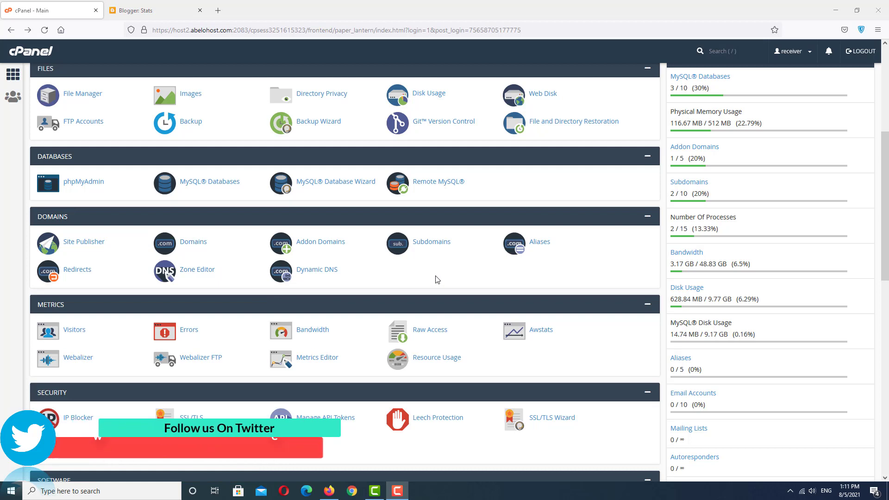
Switch to Blogger and look through the SATELLITE NETWORK blog's list of posts and its visitor statistics
{"action": "left_click", "coordinate": [148, 12]}
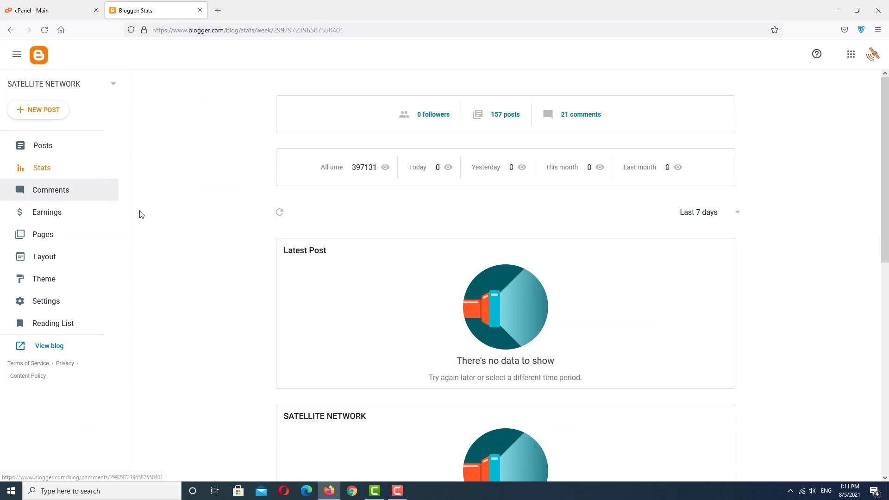
{"action": "left_click", "coordinate": [36, 12]}
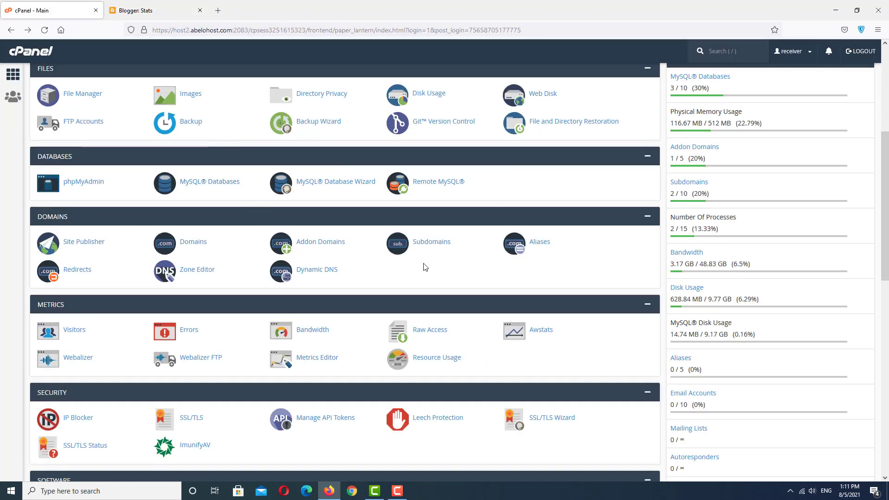
{"action": "left_click", "coordinate": [153, 10]}
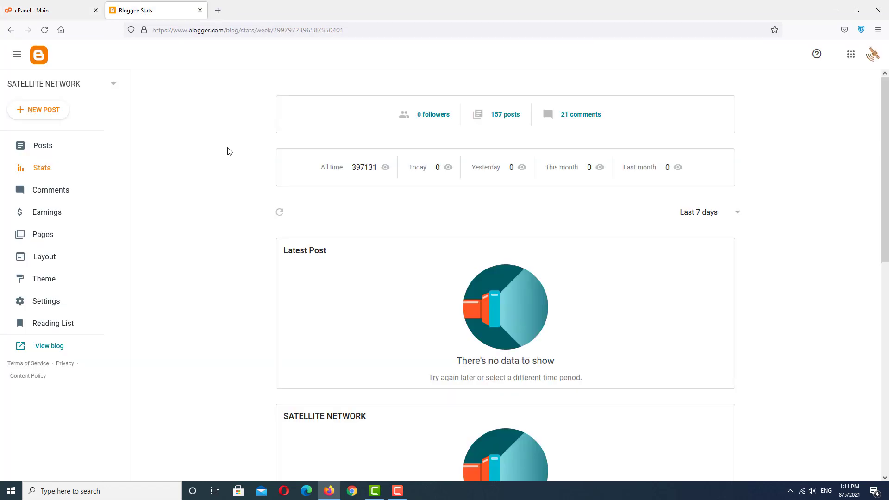
{"action": "left_click", "coordinate": [51, 145]}
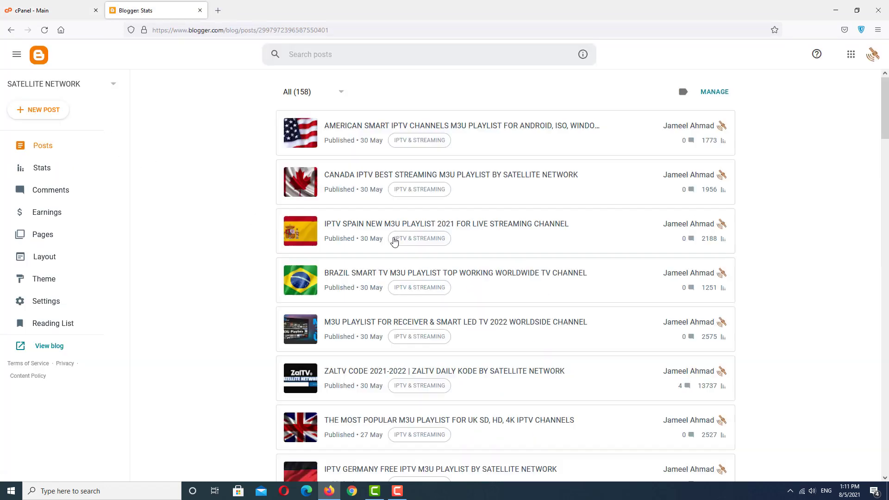
{"action": "scroll", "coordinate": [426, 198], "scroll_direction": "down", "scroll_amount": 15}
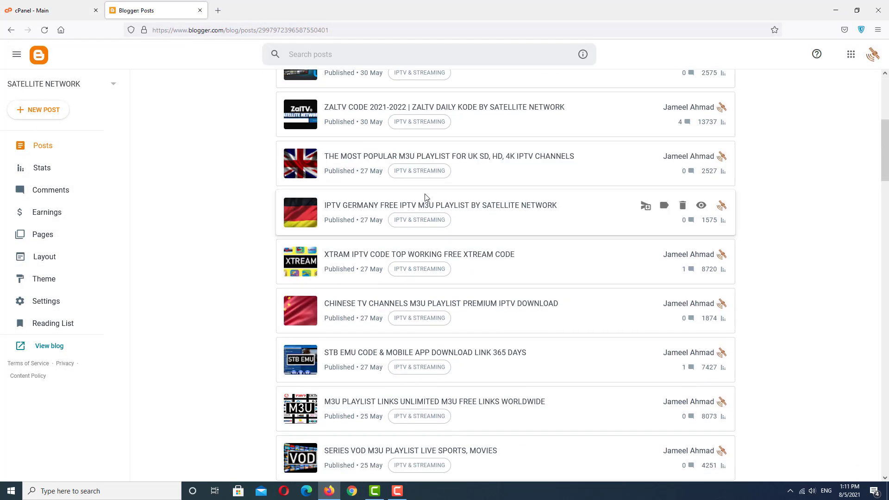
{"action": "scroll", "coordinate": [425, 198], "scroll_direction": "down", "scroll_amount": 12}
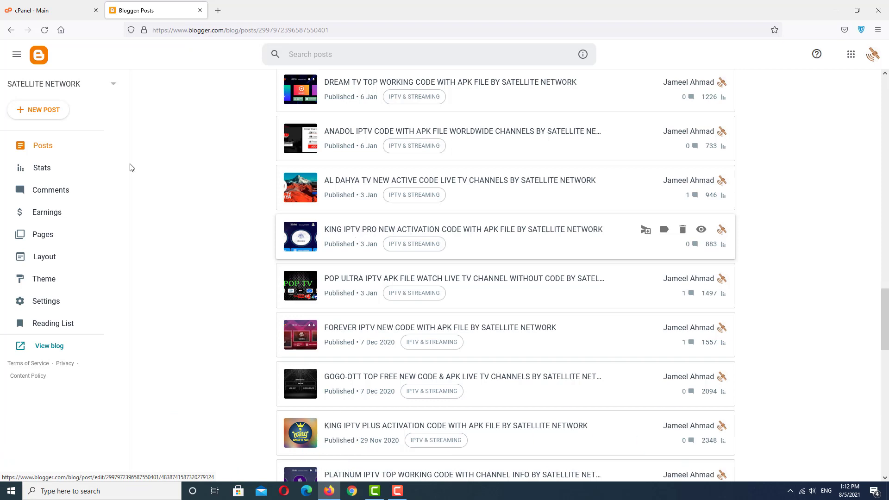
{"action": "left_click", "coordinate": [67, 173]}
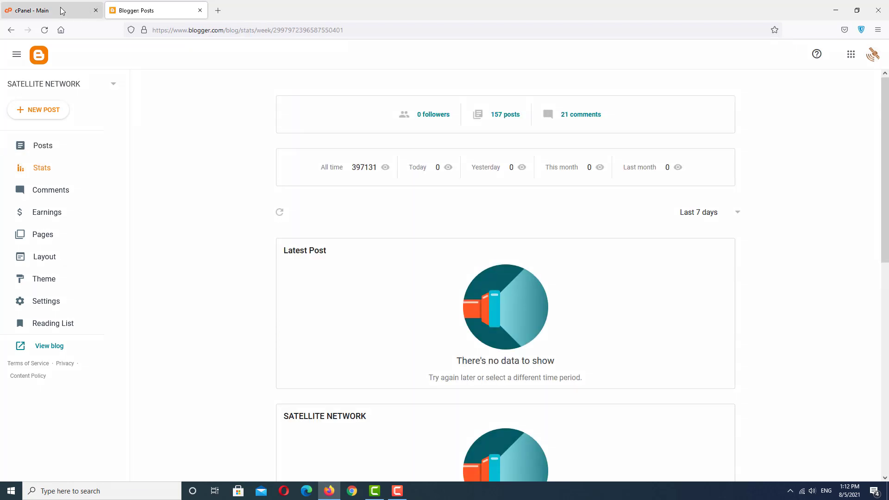
Switch back to cPanel and look over the tool sections and account usage statistics on its main page
{"action": "left_click", "coordinate": [63, 11]}
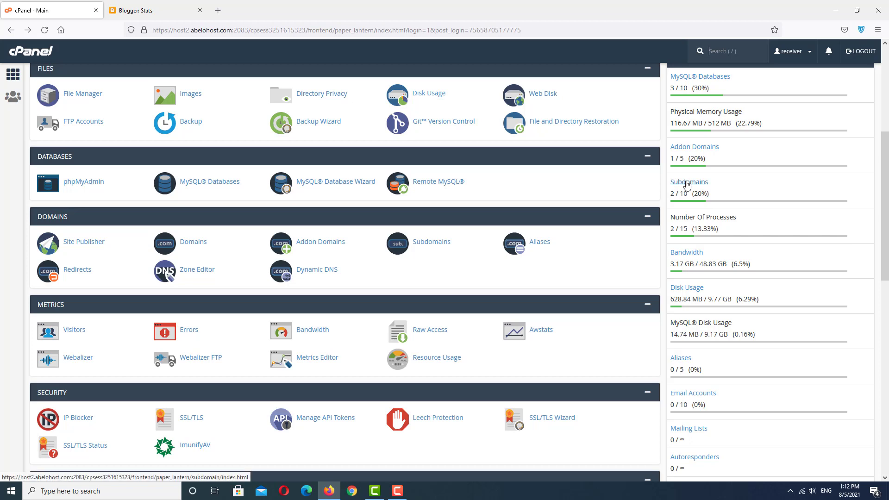
{"action": "scroll", "coordinate": [133, 105], "scroll_direction": "up", "scroll_amount": 5}
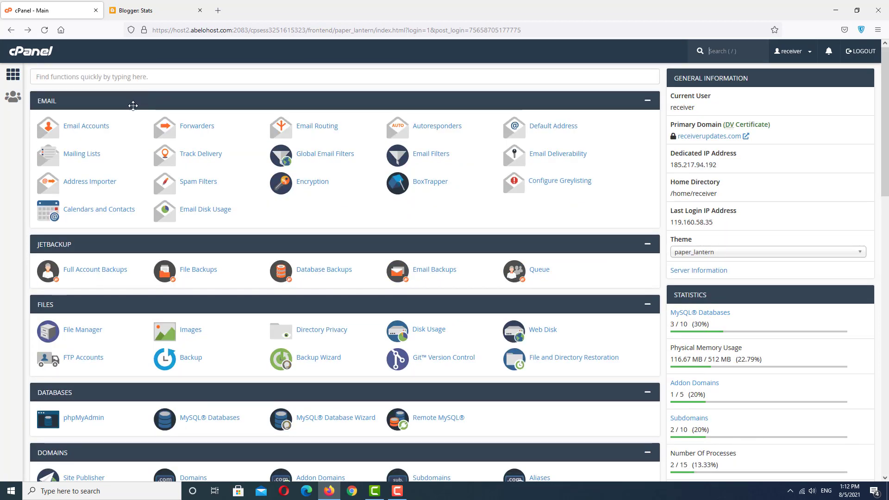
{"action": "scroll", "coordinate": [409, 156], "scroll_direction": "down", "scroll_amount": 6}
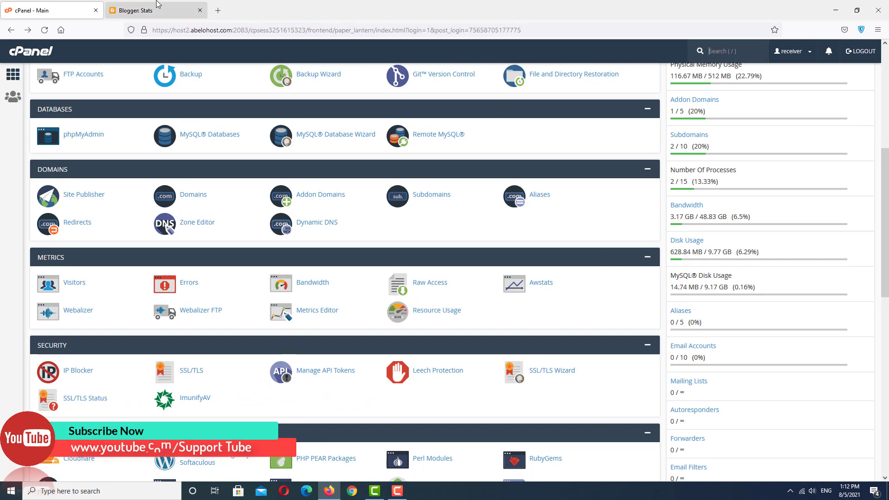
{"action": "left_click", "coordinate": [178, 9]}
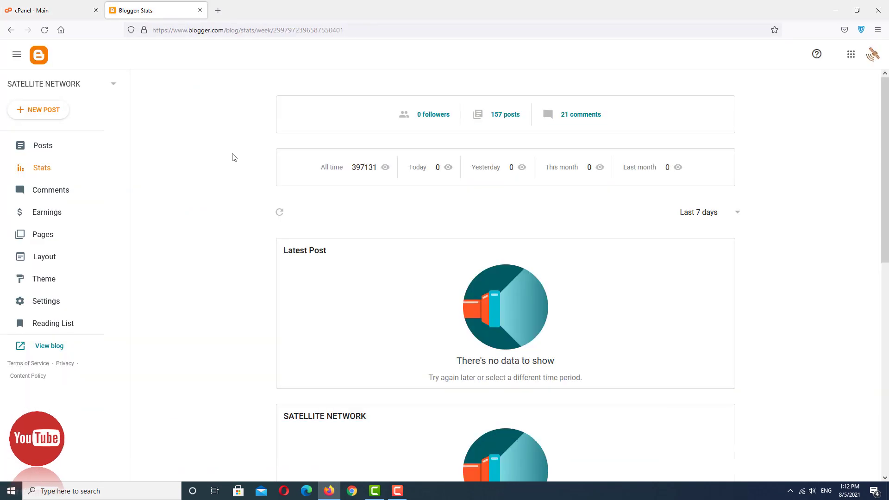
{"action": "left_click", "coordinate": [32, 10]}
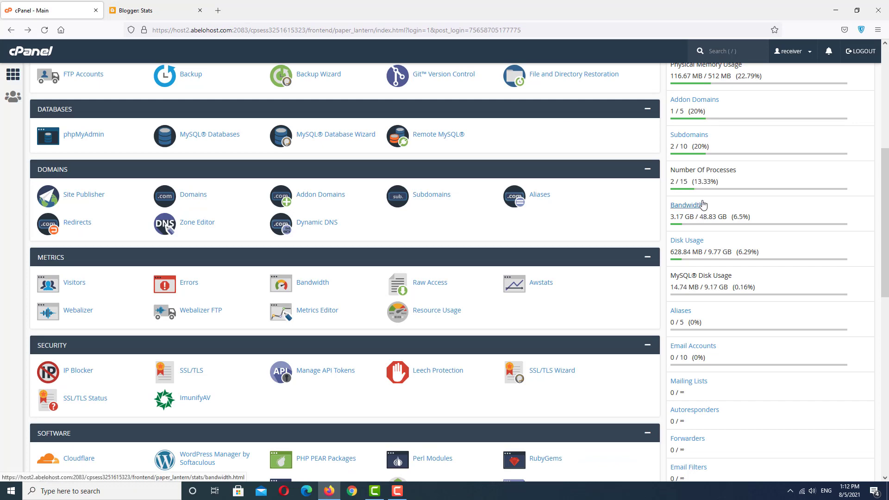
Create the subdomain my under the domain satellitesnetwork.com with document root my.satellitesnetwork.com
{"action": "left_click", "coordinate": [690, 135]}
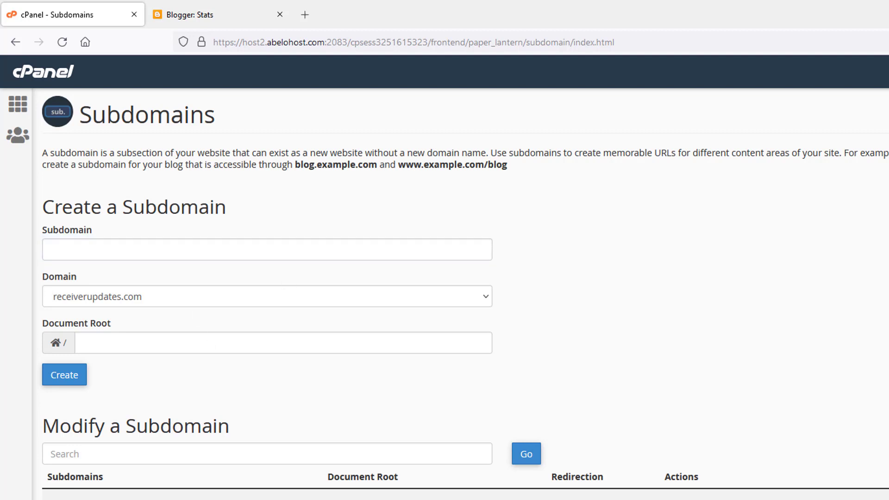
{"action": "left_click", "coordinate": [221, 250]}
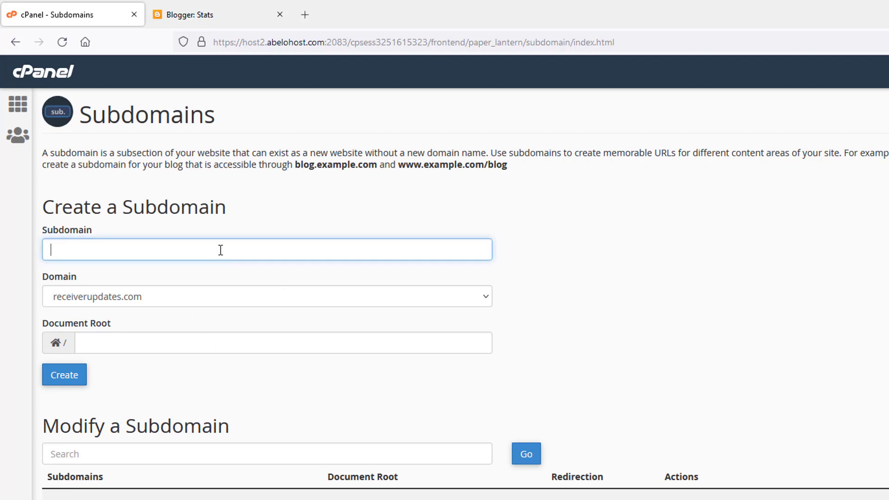
{"action": "type", "text": "my"}
{"action": "left_click", "coordinate": [470, 297]}
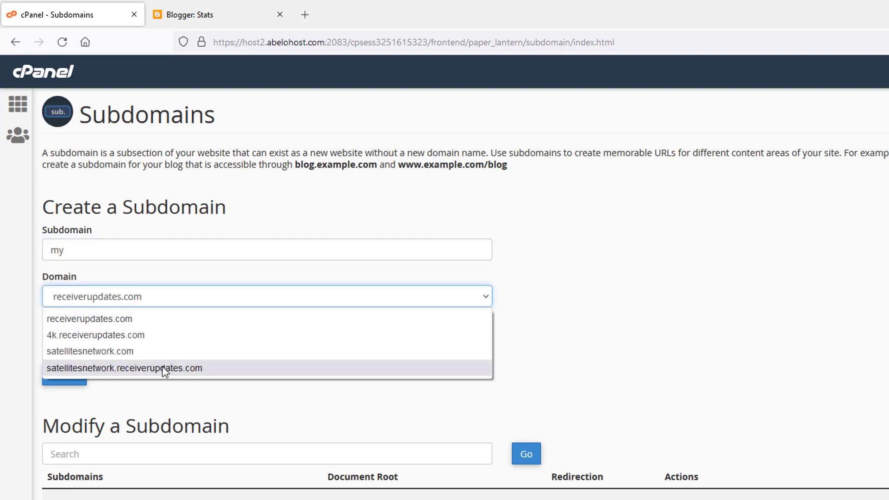
{"action": "left_click", "coordinate": [122, 352]}
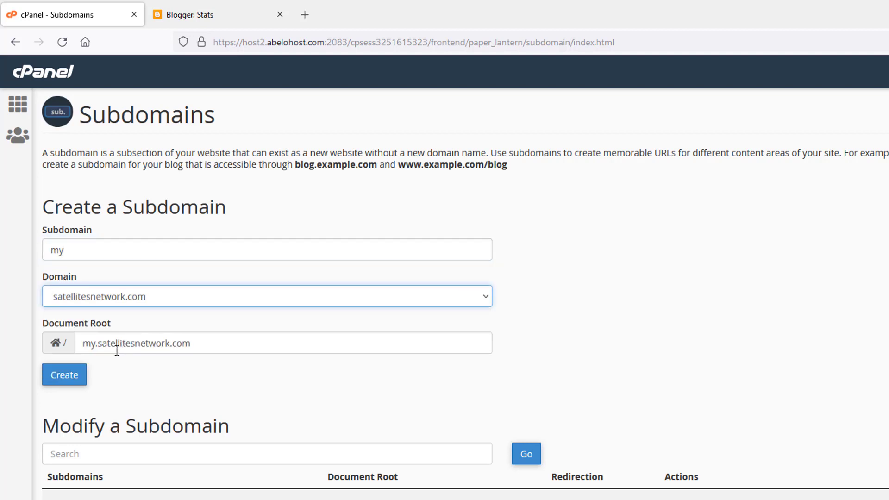
{"action": "left_click", "coordinate": [74, 378]}
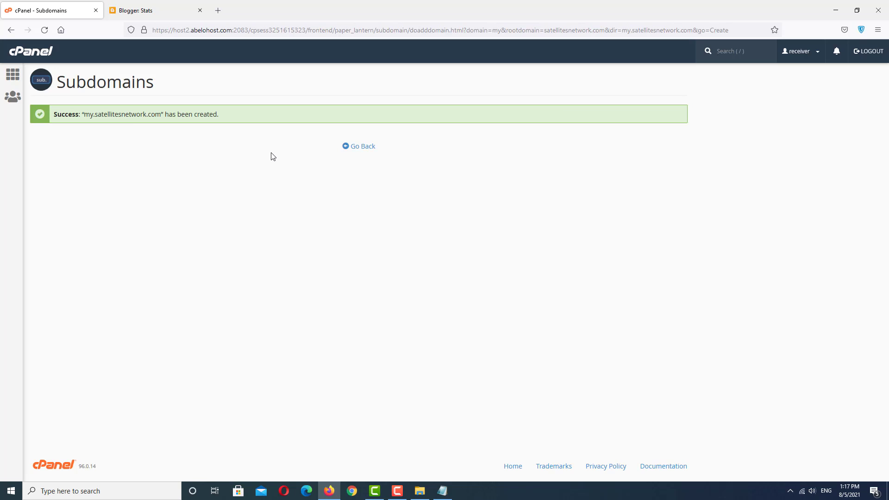
Return to the cPanel main page and open the DNS zone records of satellitesnetwork.com in the Zone Editor
{"action": "left_click", "coordinate": [358, 149]}
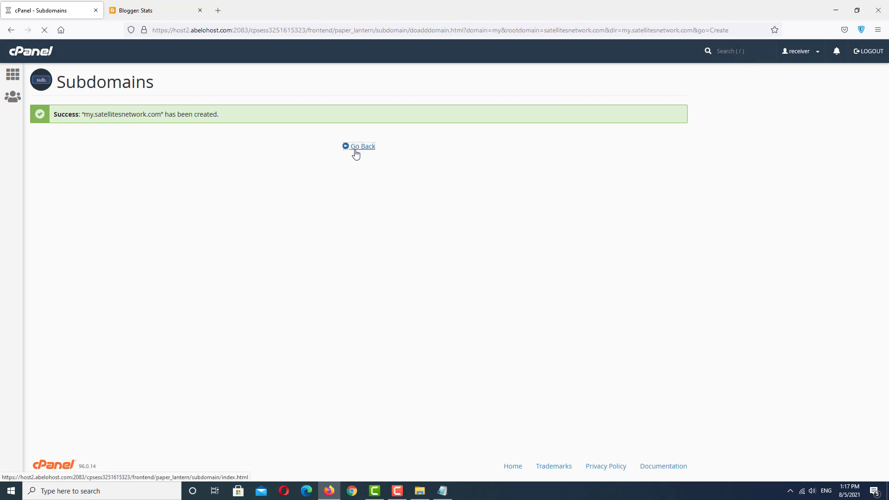
{"action": "left_click", "coordinate": [28, 54]}
{"action": "scroll", "coordinate": [319, 234], "scroll_direction": "down", "scroll_amount": 5}
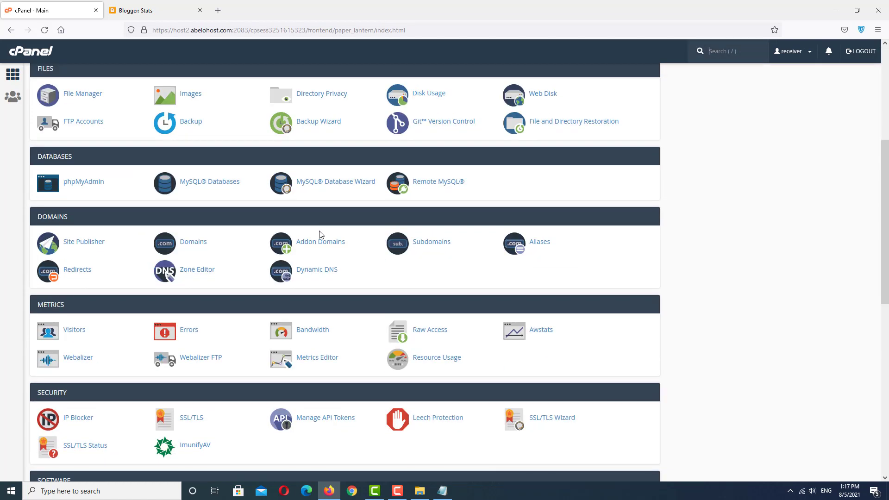
{"action": "scroll", "coordinate": [319, 235], "scroll_direction": "down", "scroll_amount": 3}
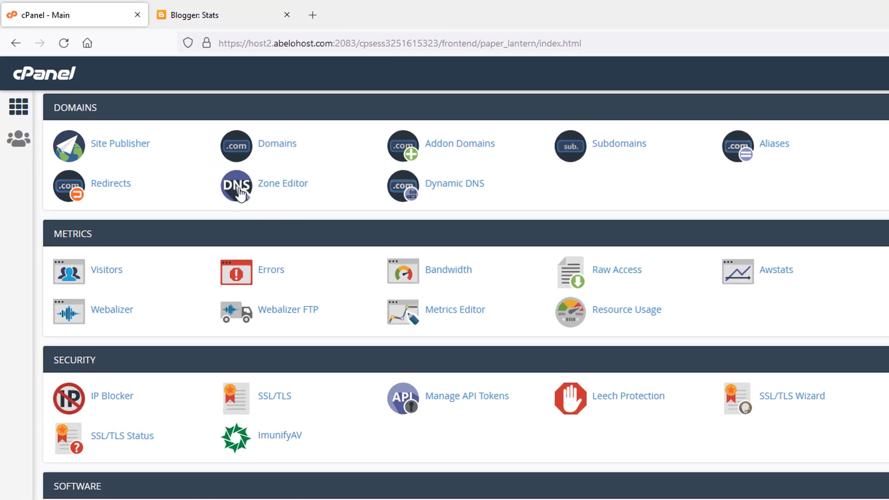
{"action": "left_click", "coordinate": [289, 193]}
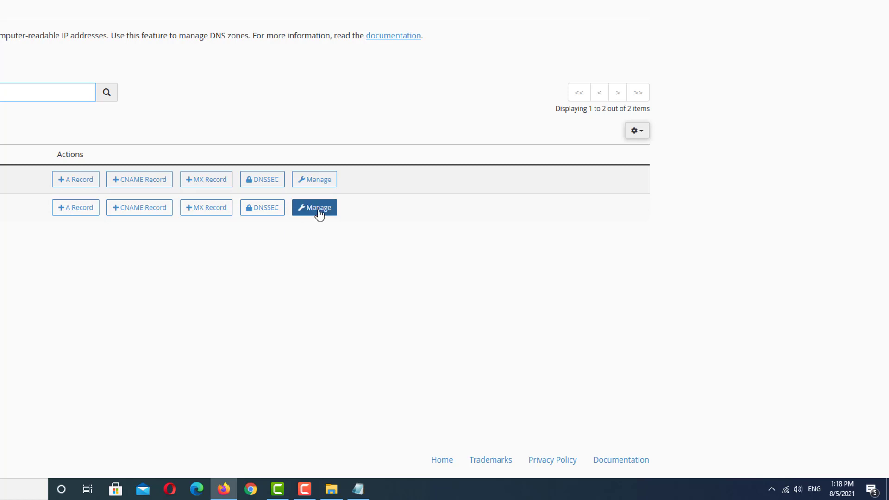
{"action": "left_click", "coordinate": [318, 212]}
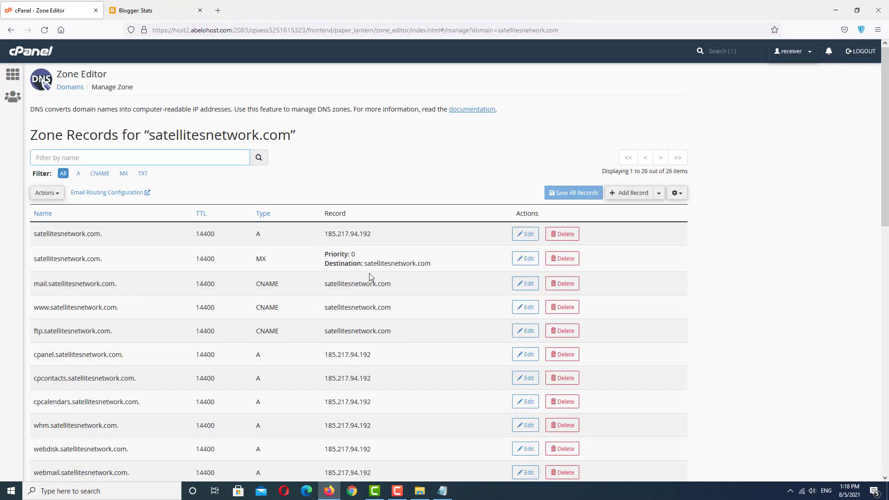
Delete the A record of my.satellitesnetwork.com from the zone records and confirm the deletion
{"action": "scroll", "coordinate": [359, 273], "scroll_direction": "down", "scroll_amount": 3}
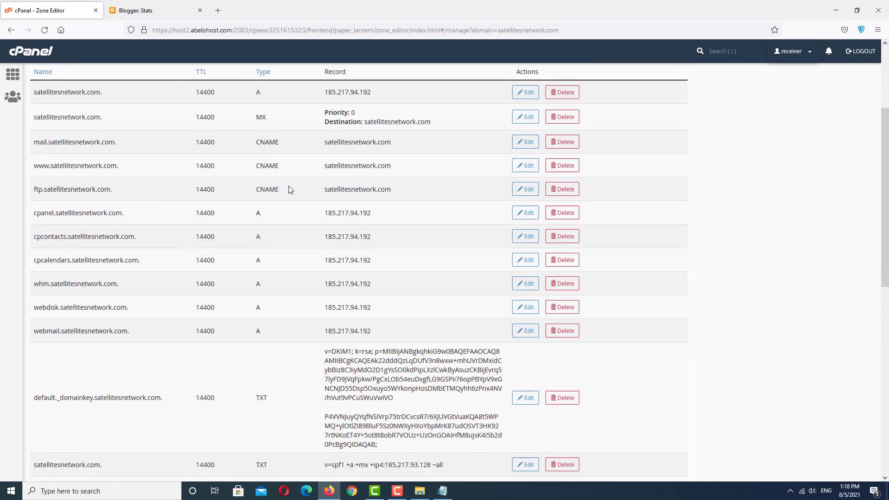
{"action": "scroll", "coordinate": [288, 186], "scroll_direction": "up", "scroll_amount": 3}
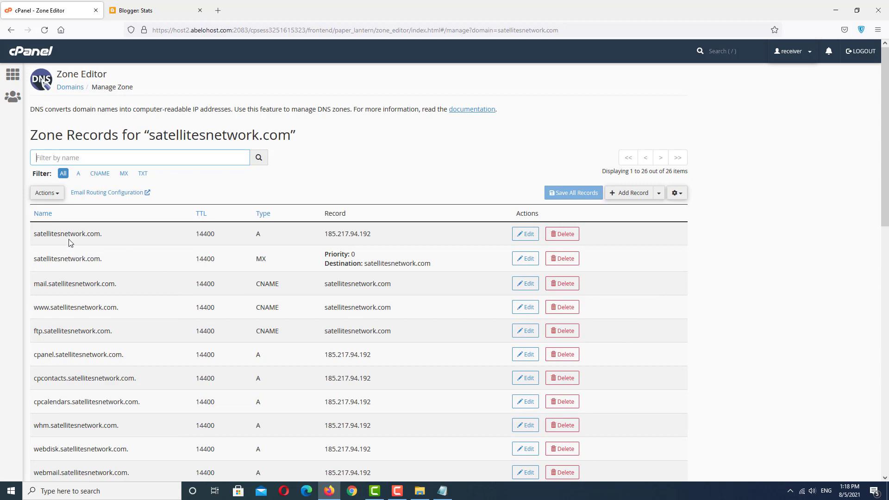
{"action": "scroll", "coordinate": [359, 276], "scroll_direction": "down", "scroll_amount": 12}
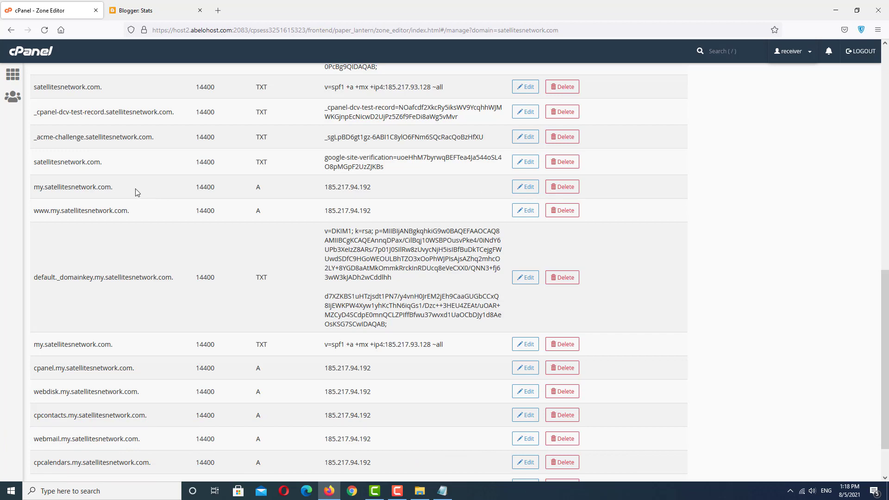
{"action": "left_click", "coordinate": [563, 188]}
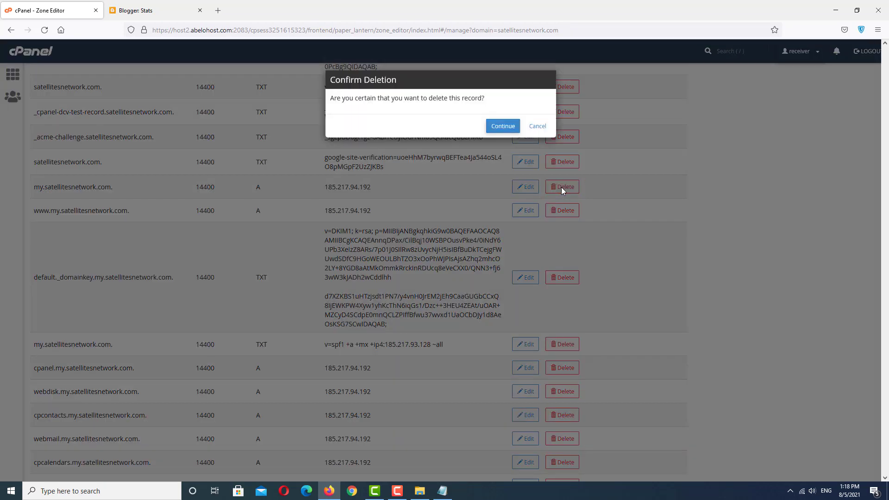
{"action": "left_click", "coordinate": [510, 128]}
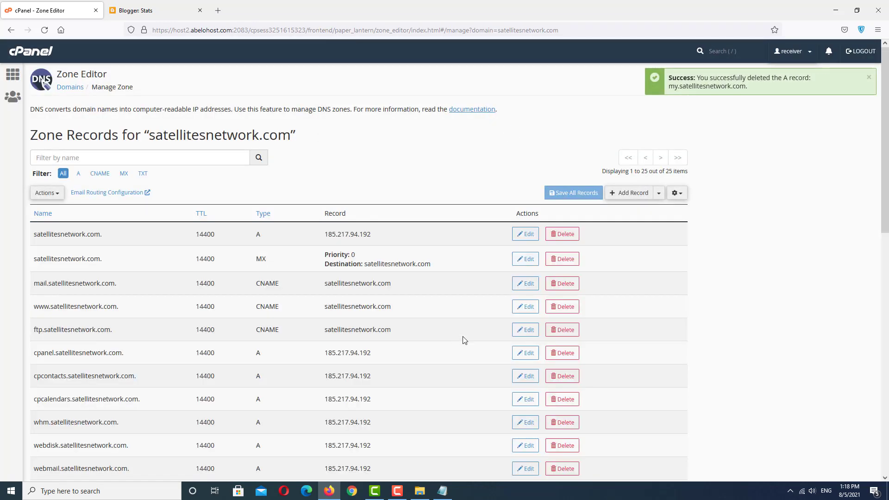
{"action": "scroll", "coordinate": [463, 337], "scroll_direction": "down", "scroll_amount": 4}
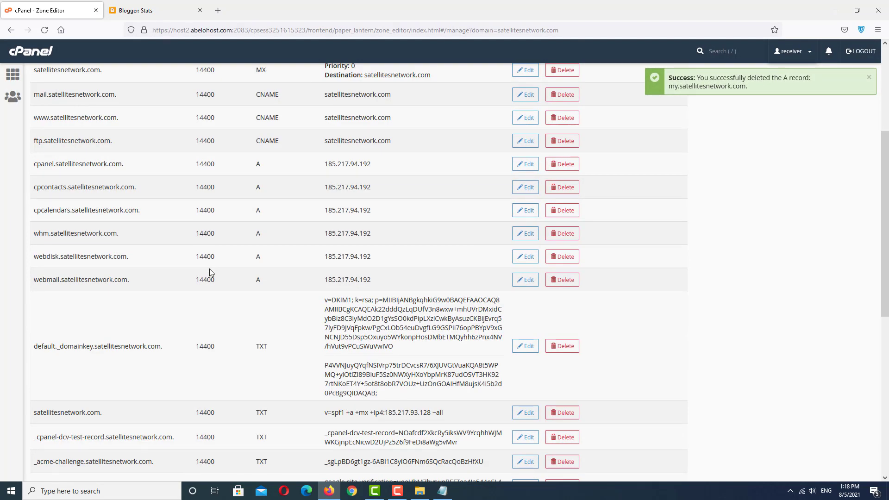
{"action": "scroll", "coordinate": [214, 277], "scroll_direction": "down", "scroll_amount": 6}
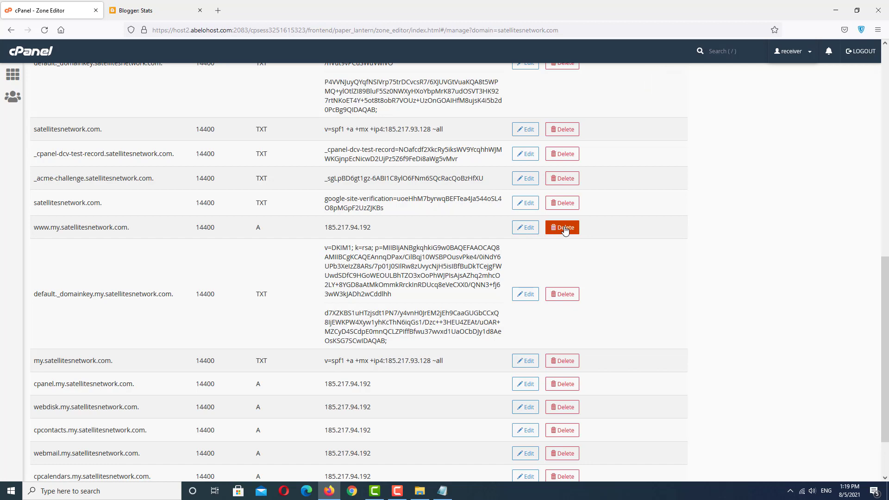
{"action": "left_click", "coordinate": [565, 229]}
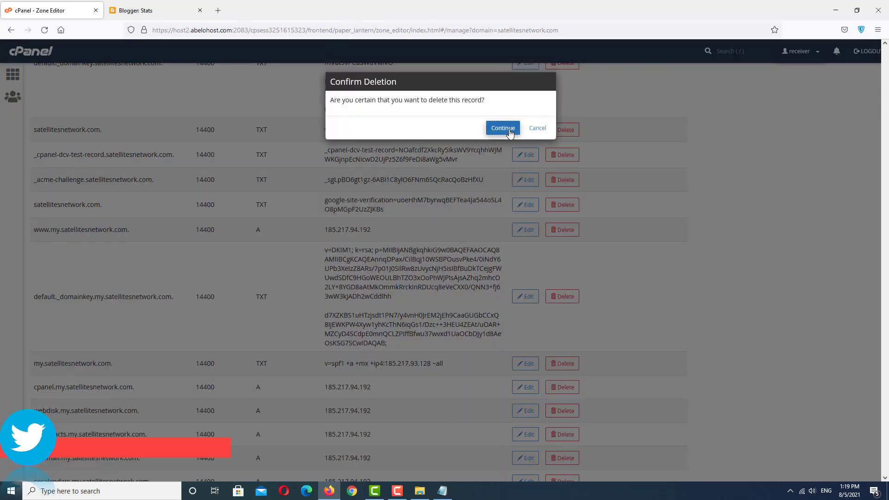
{"action": "key", "text": "Return"}
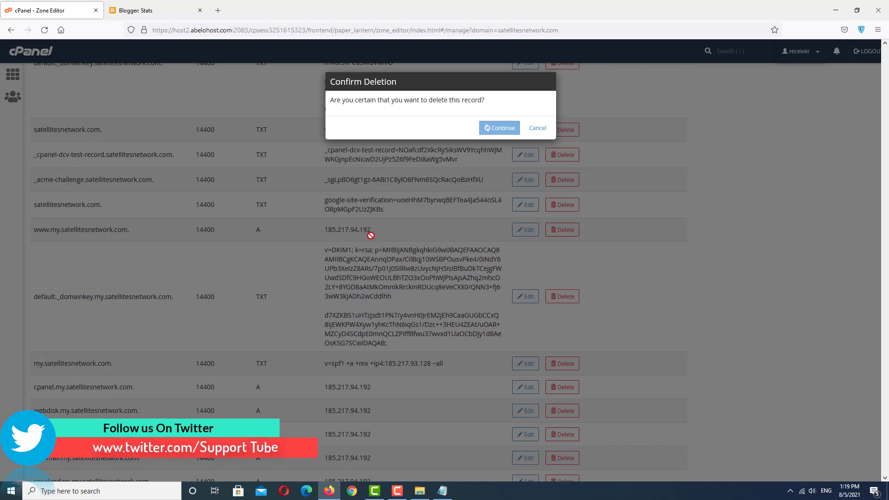
Delete the TXT record of my.satellitesnetwork.com from the zone records and confirm the deletion
{"action": "scroll", "coordinate": [361, 285], "scroll_direction": "down", "scroll_amount": 8}
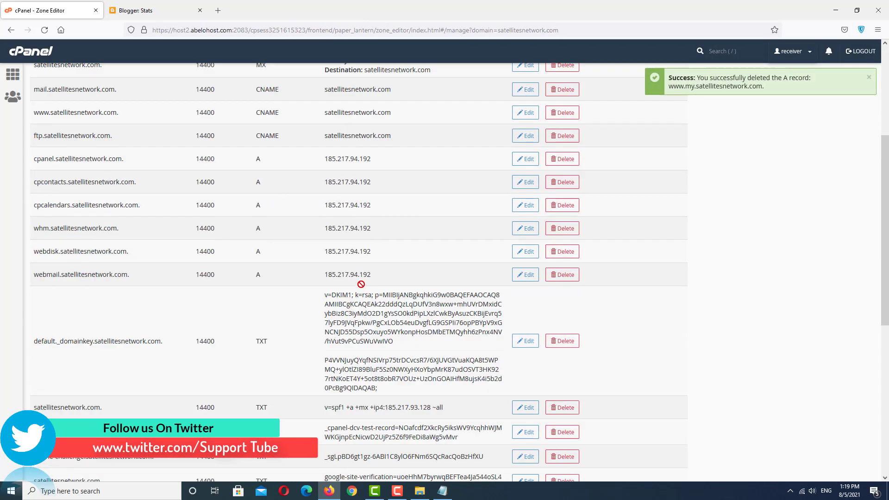
{"action": "scroll", "coordinate": [361, 285], "scroll_direction": "down", "scroll_amount": 4}
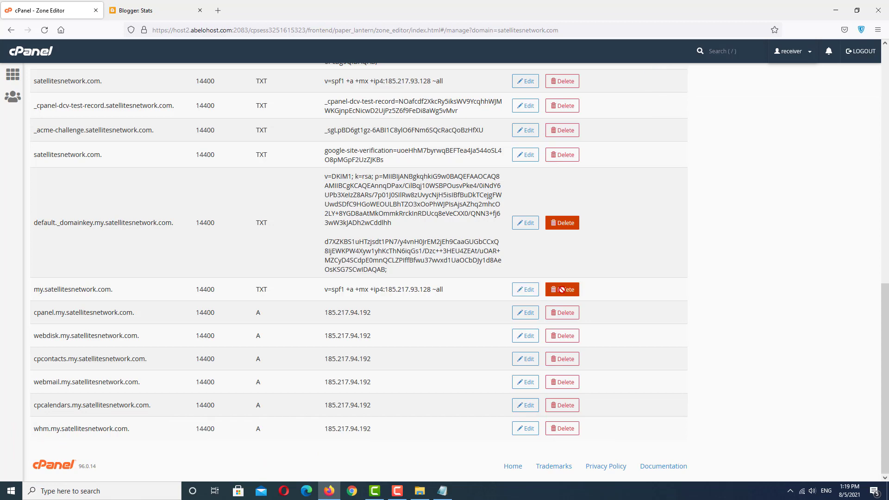
{"action": "left_click", "coordinate": [562, 290]}
{"action": "left_click", "coordinate": [514, 127]}
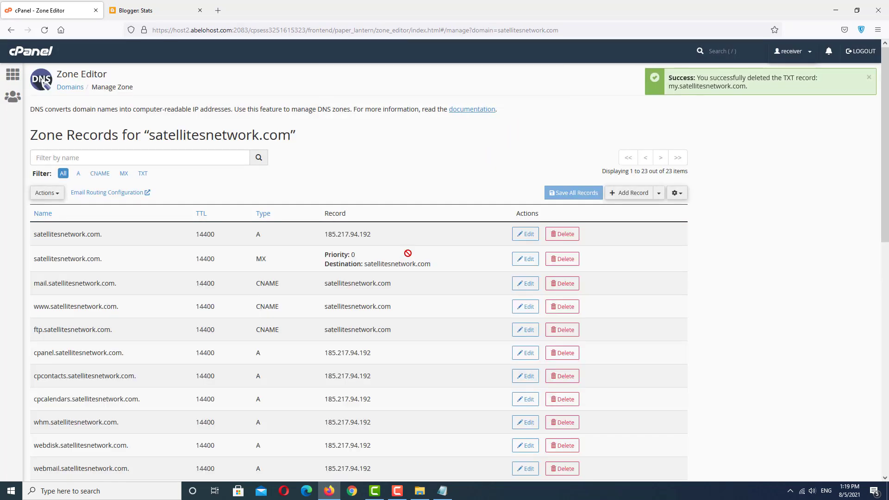
{"action": "scroll", "coordinate": [366, 290], "scroll_direction": "down", "scroll_amount": 15}
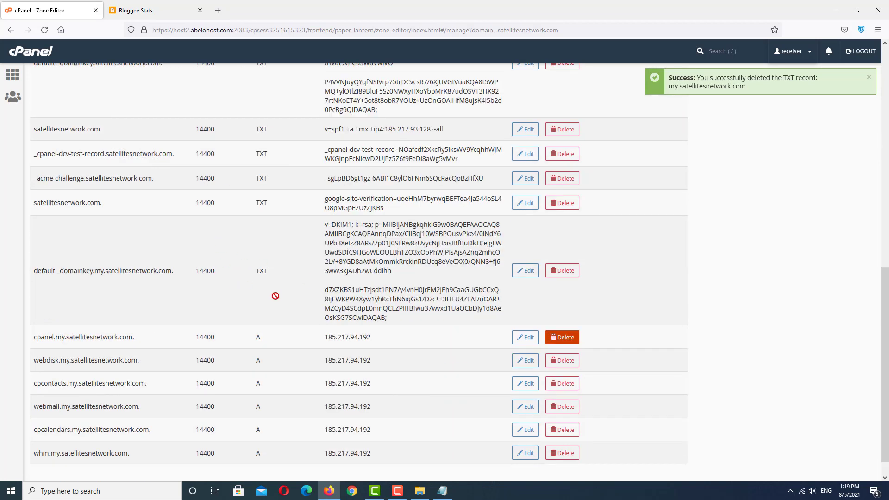
Switch to the blog's settings in Blogger and open the Custom domain entry under Publishing
{"action": "scroll", "coordinate": [276, 296], "scroll_direction": "down", "scroll_amount": 1}
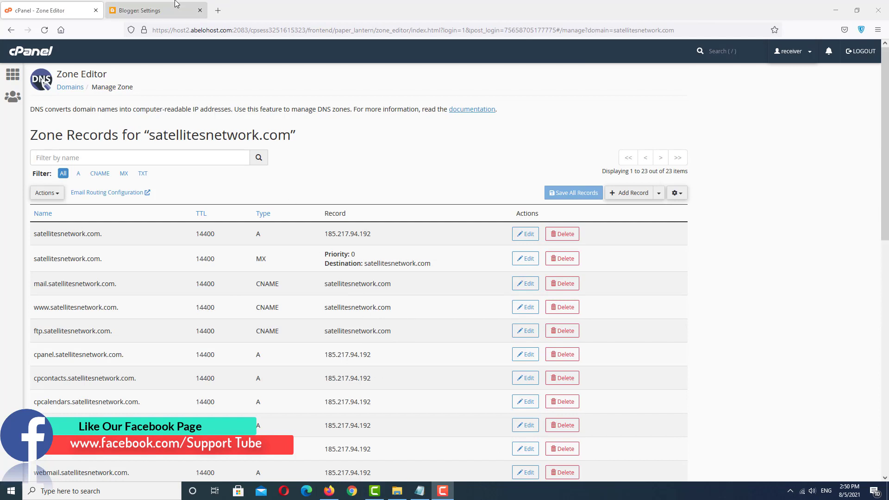
{"action": "left_click", "coordinate": [164, 11]}
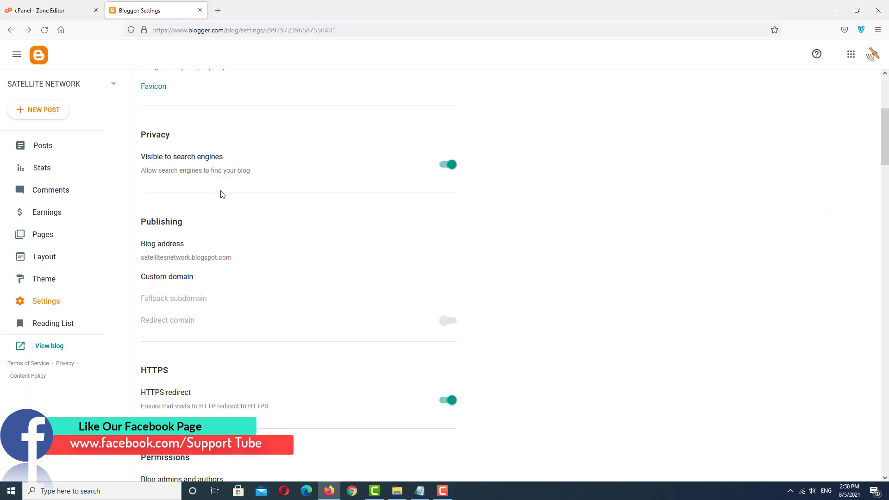
{"action": "left_click", "coordinate": [44, 301]}
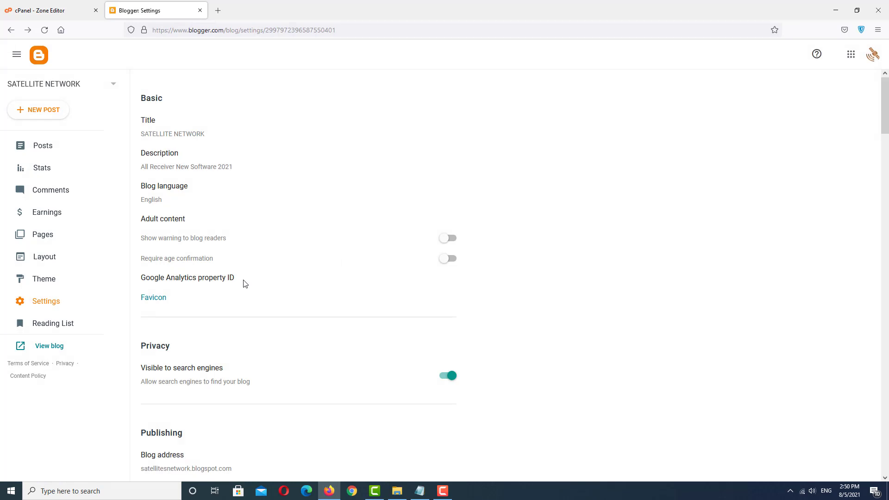
{"action": "scroll", "coordinate": [237, 278], "scroll_direction": "down", "scroll_amount": 5}
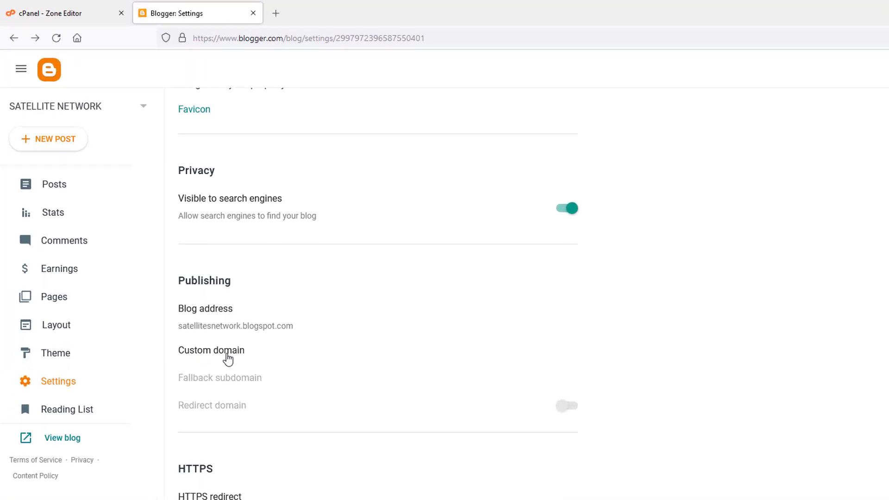
{"action": "left_click", "coordinate": [359, 364]}
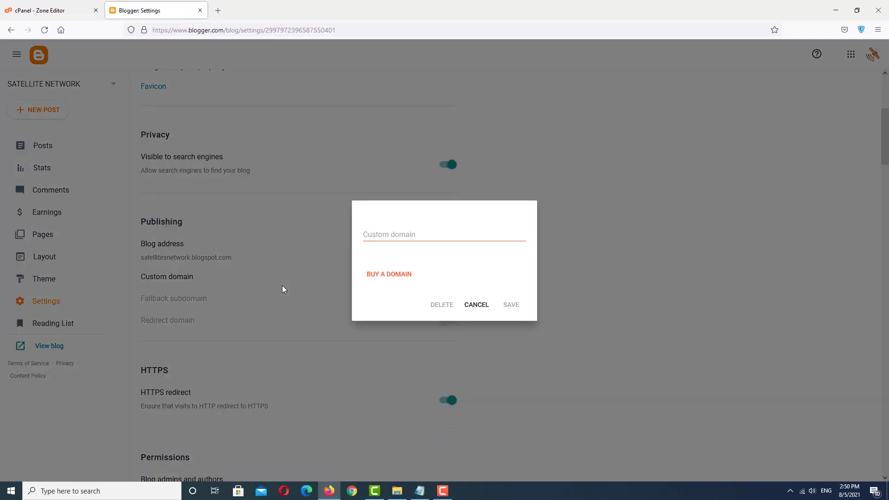
Set the custom domain to my.satellitesnetwork.com and try to save it
{"action": "left_click", "coordinate": [411, 232]}
{"action": "type", "text": "m"}
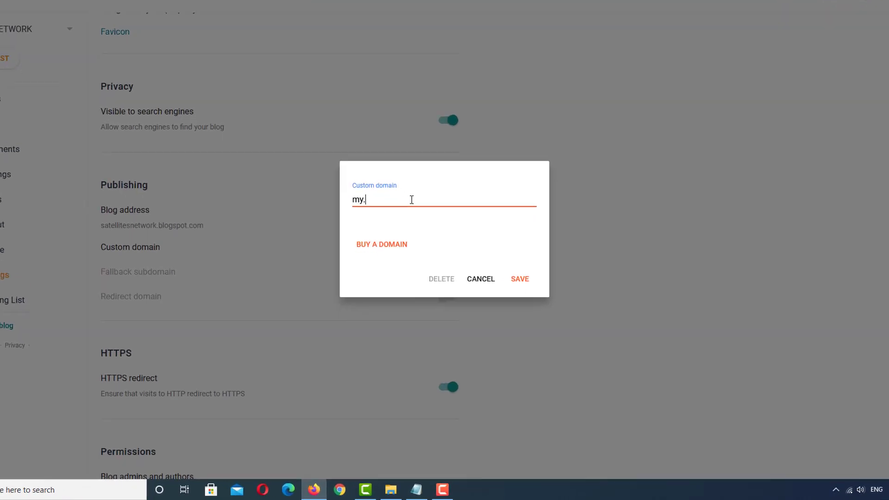
{"action": "type", "text": "y."}
{"action": "type", "text": "satellitesnetwork.com"}
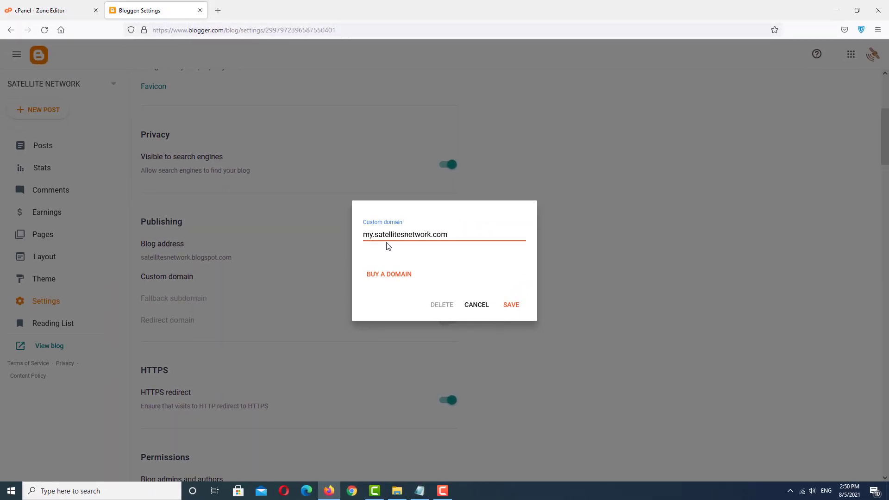
{"action": "left_click", "coordinate": [509, 305]}
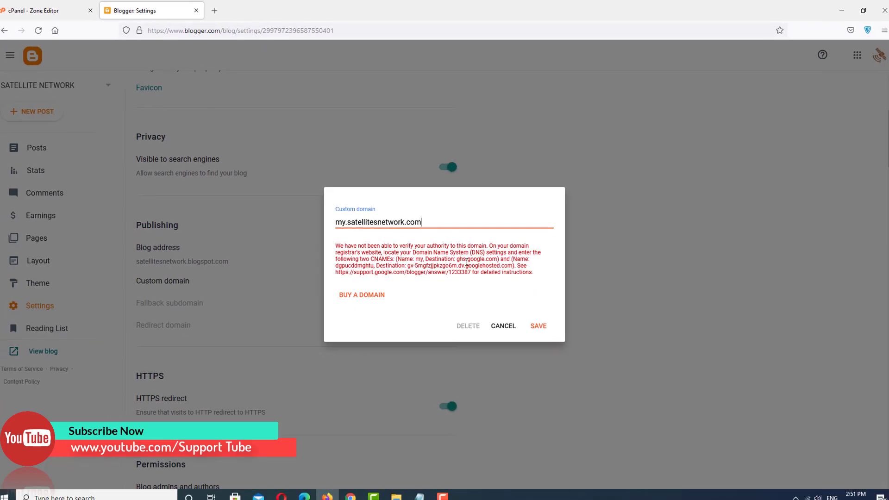
Return to the cPanel Zone Editor and add two blank records for satellitesnetwork.com, both with type CNAME
{"action": "left_click", "coordinate": [47, 10]}
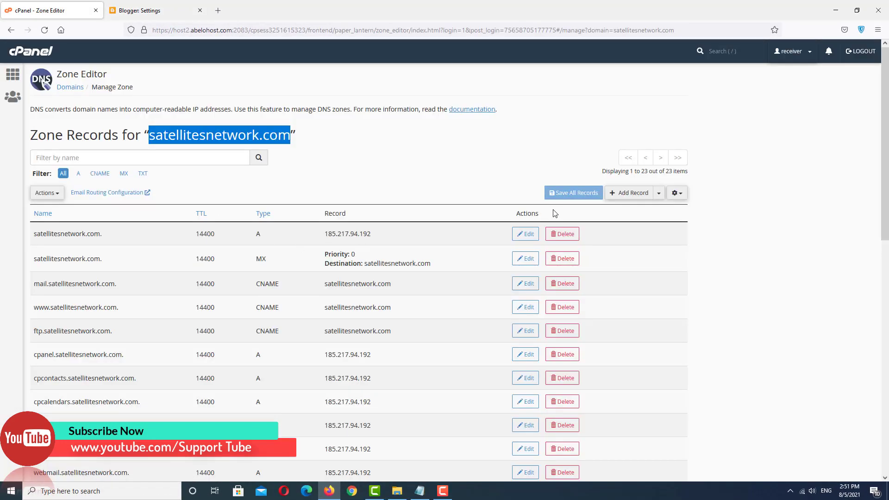
{"action": "left_click", "coordinate": [640, 195]}
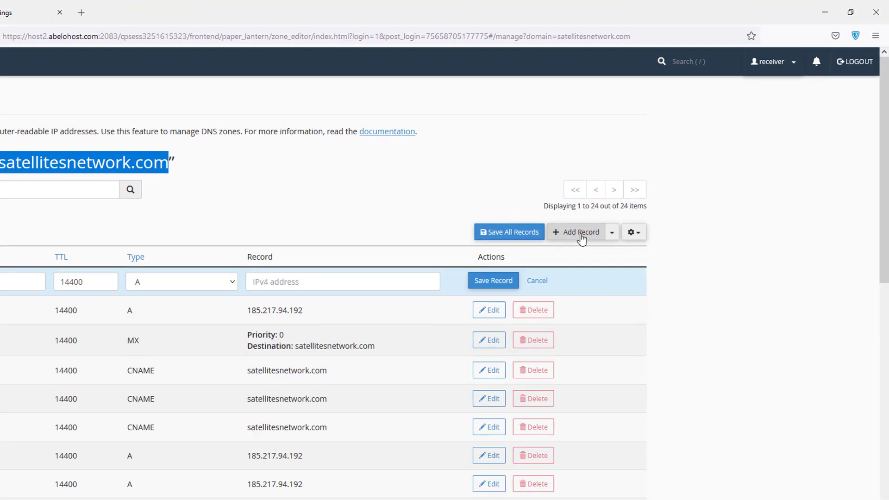
{"action": "left_click", "coordinate": [611, 234]}
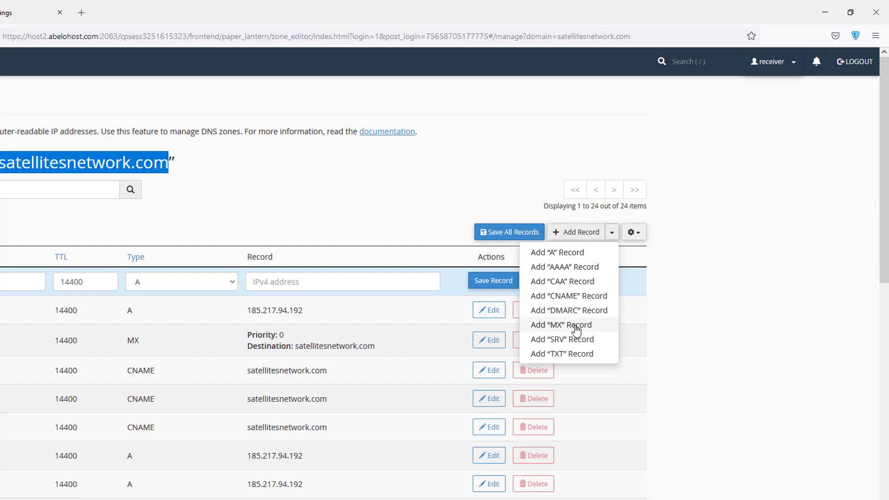
{"action": "left_click", "coordinate": [579, 297]}
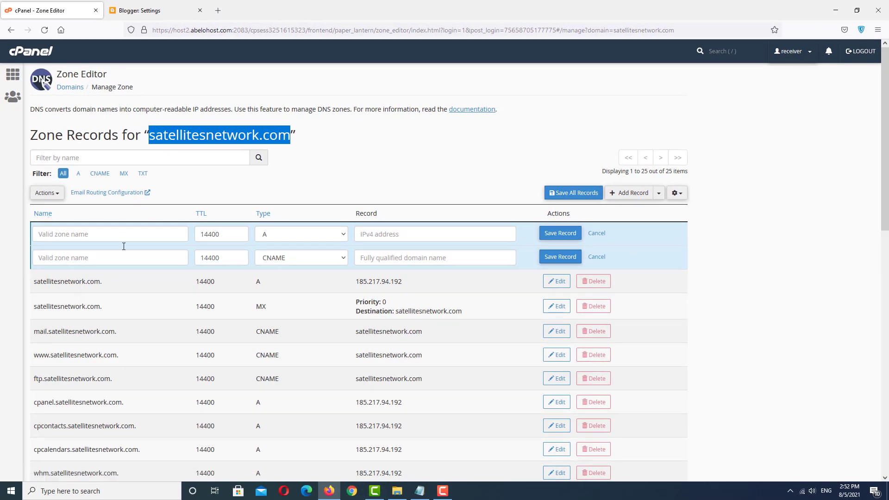
{"action": "left_click", "coordinate": [282, 260]}
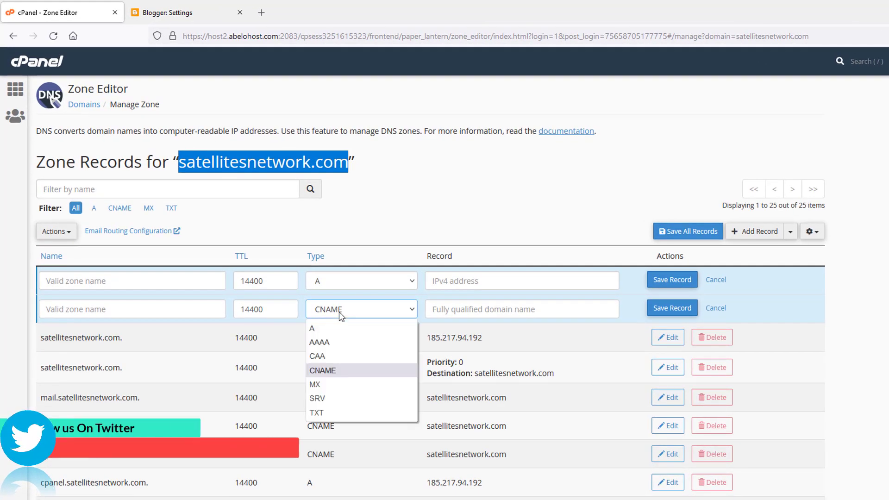
{"action": "left_click", "coordinate": [348, 283]}
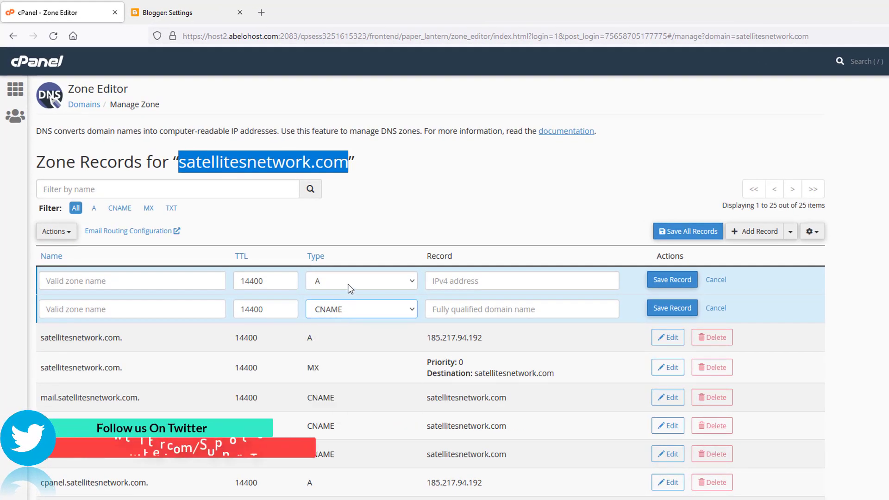
{"action": "left_click", "coordinate": [349, 282]}
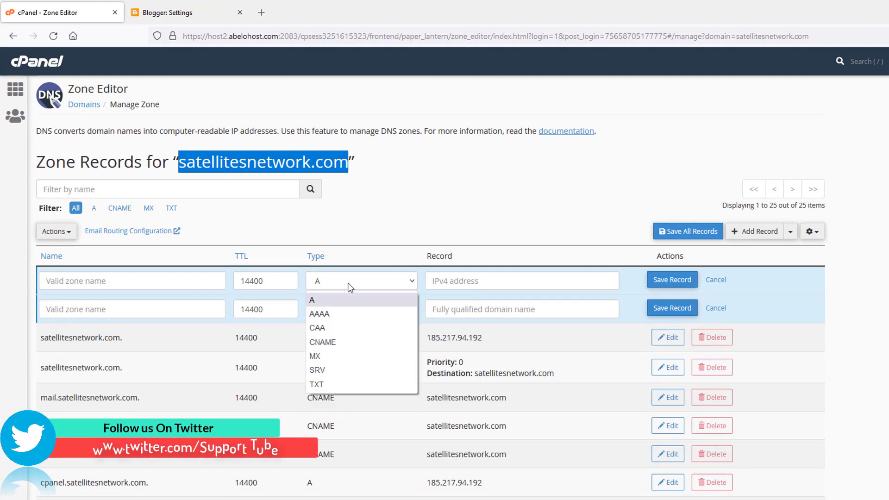
{"action": "left_click", "coordinate": [338, 344]}
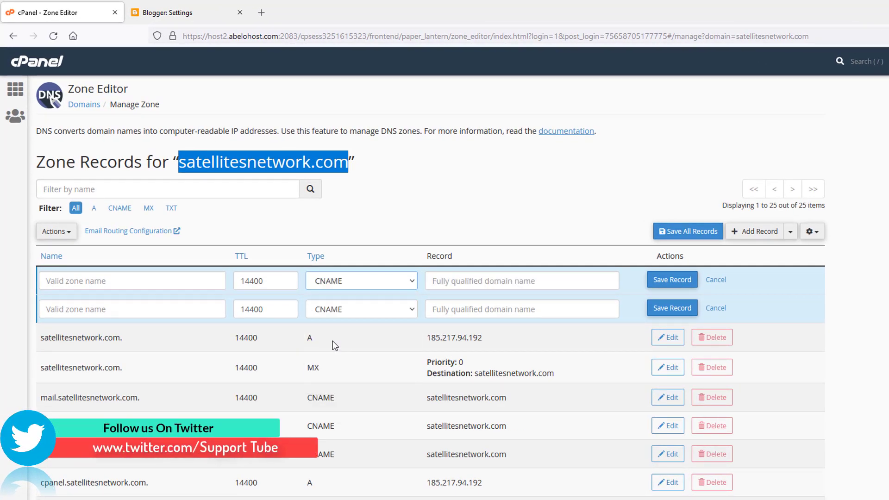
Look up the first CNAME name in Blogger's message and enter my as the first new record's name
{"action": "left_click", "coordinate": [193, 12]}
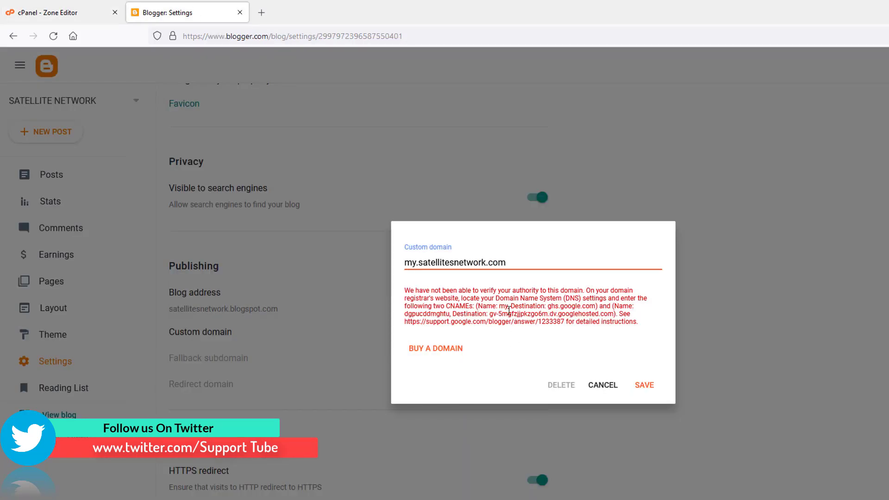
{"action": "double_click", "coordinate": [502, 307]}
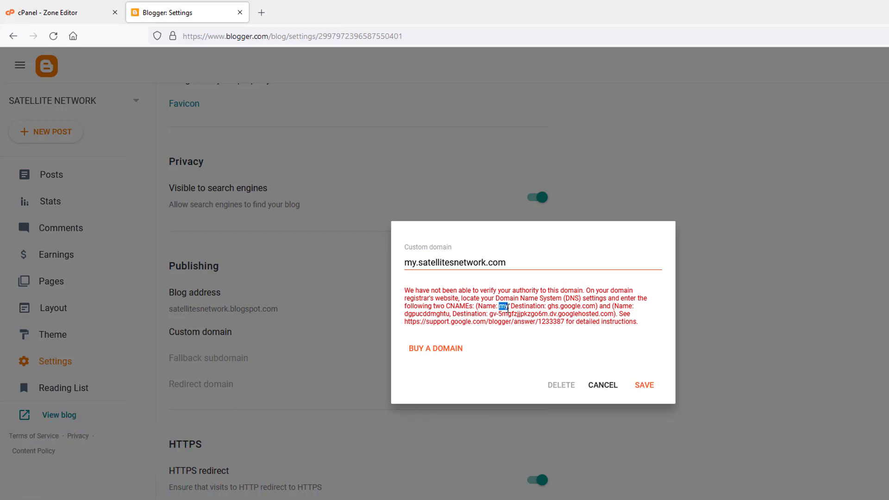
{"action": "left_click", "coordinate": [15, 12]}
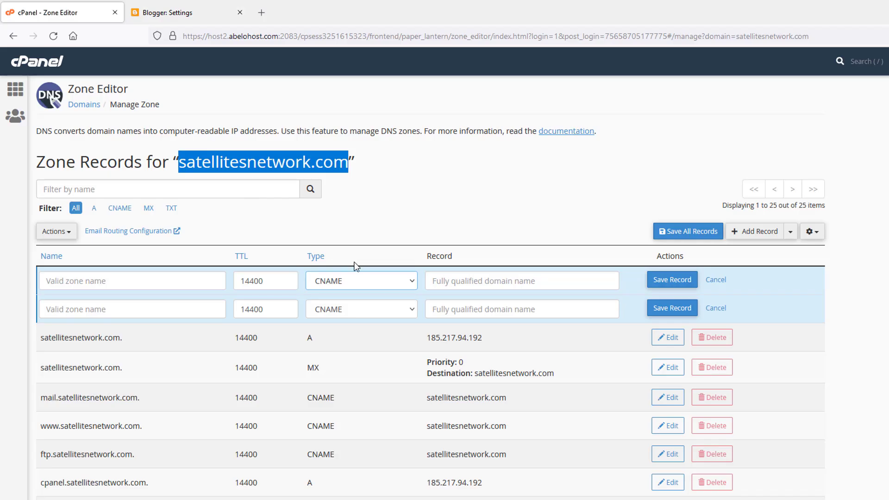
{"action": "left_click", "coordinate": [196, 280]}
{"action": "type", "text": "my"}
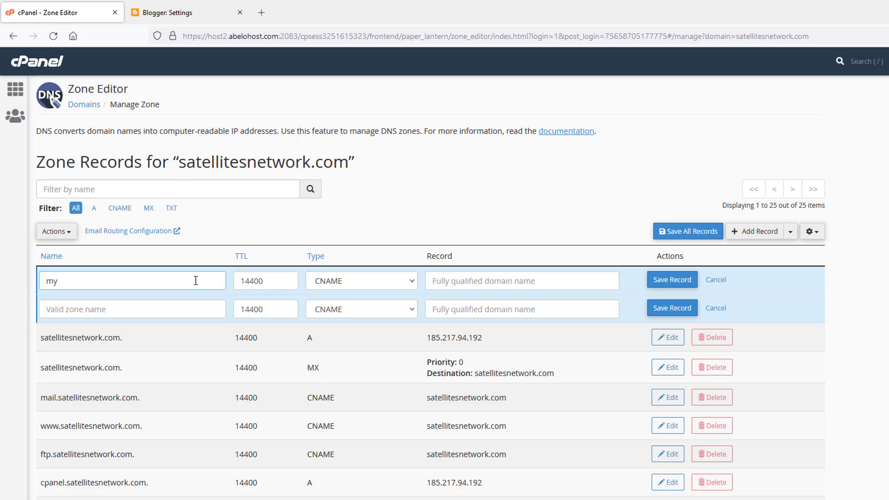
Copy ghs.google.com from Blogger's message into the my.satellitesnetwork.com CNAME record as its target and save the record
{"action": "left_click", "coordinate": [143, 12]}
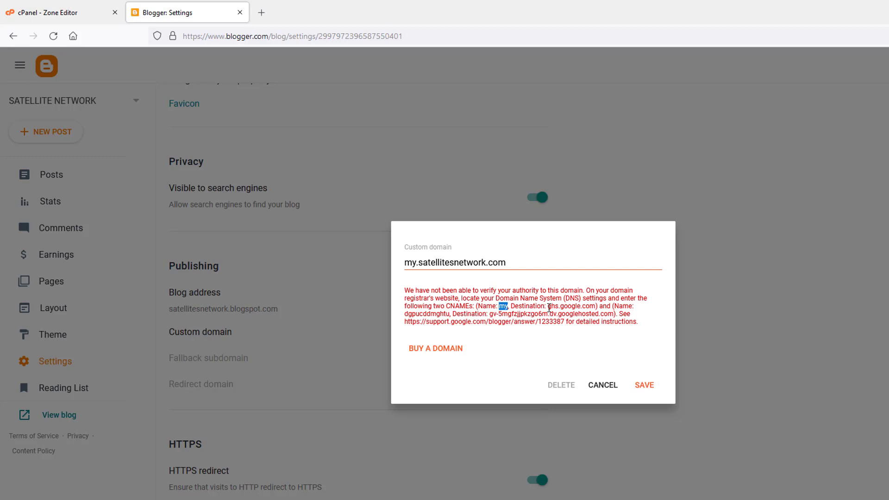
{"action": "left_click_drag", "start_coordinate": [548, 308], "coordinate": [596, 310]}
{"action": "key", "text": "ctrl+c"}
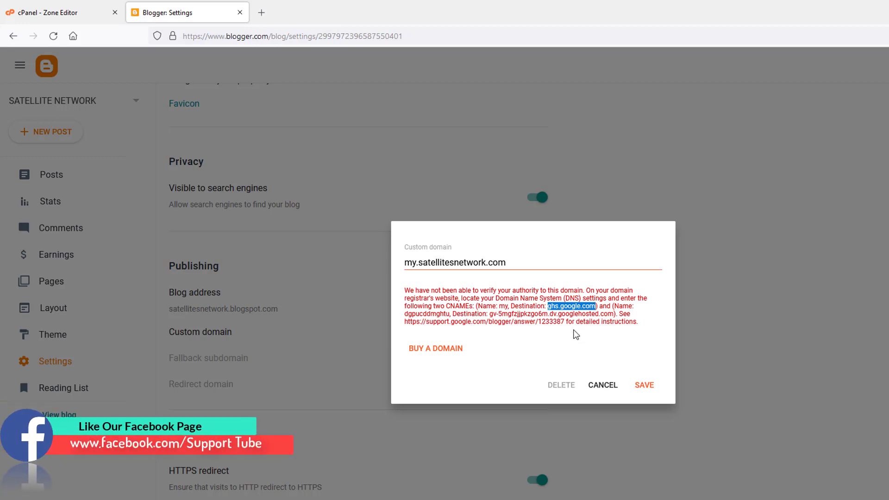
{"action": "left_click", "coordinate": [74, 11]}
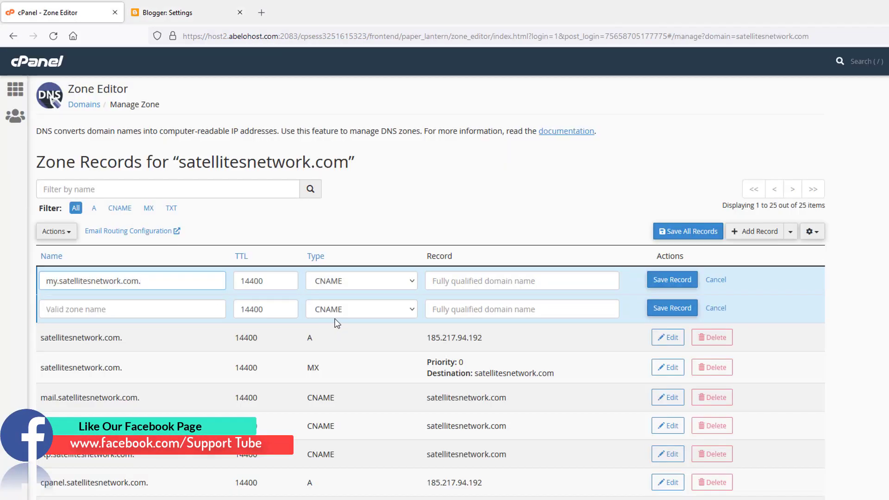
{"action": "left_click", "coordinate": [454, 278]}
{"action": "key", "text": "ctrl+v"}
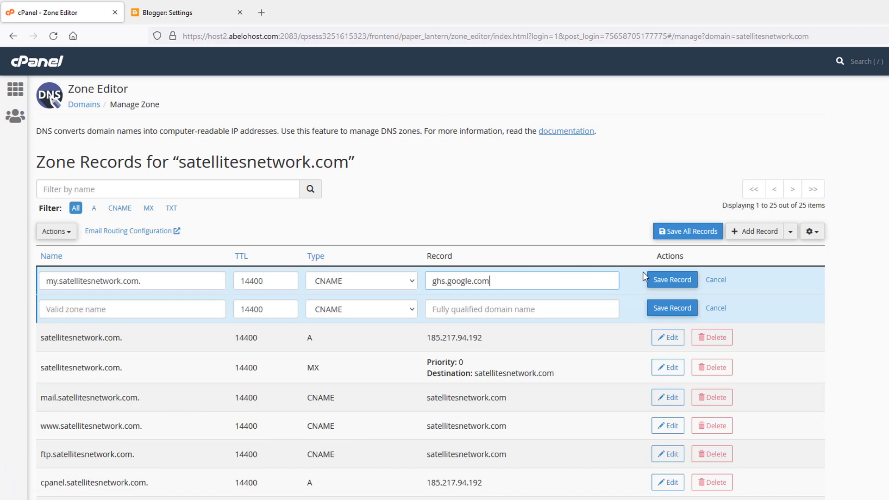
{"action": "left_click", "coordinate": [686, 283]}
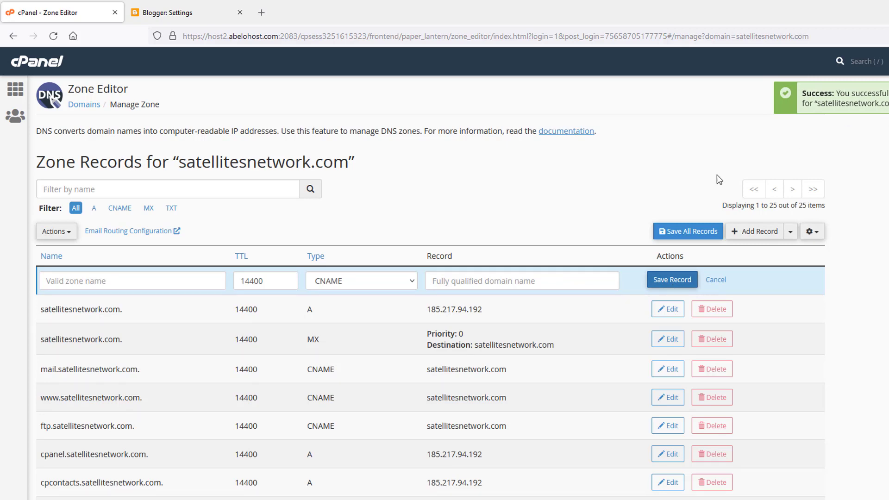
Copy the word Destination from Blogger's message and enter it as the name of the remaining CNAME record
{"action": "left_click", "coordinate": [193, 12]}
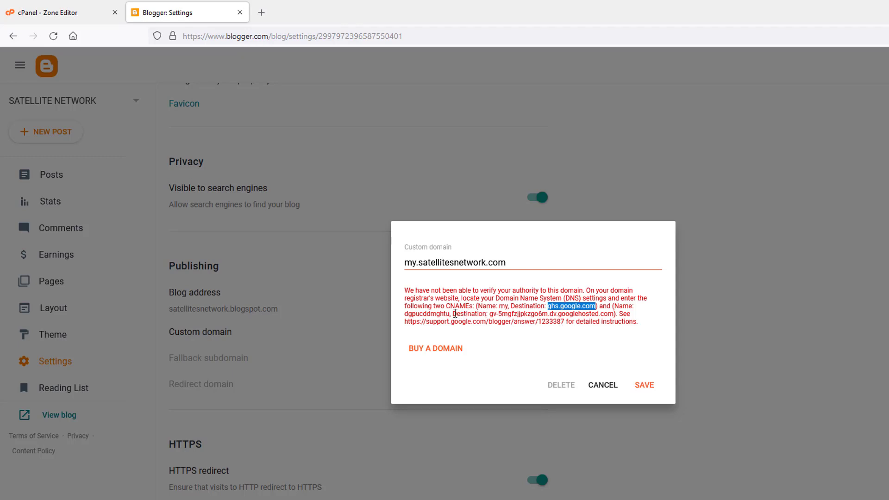
{"action": "left_click_drag", "start_coordinate": [454, 314], "coordinate": [483, 314]}
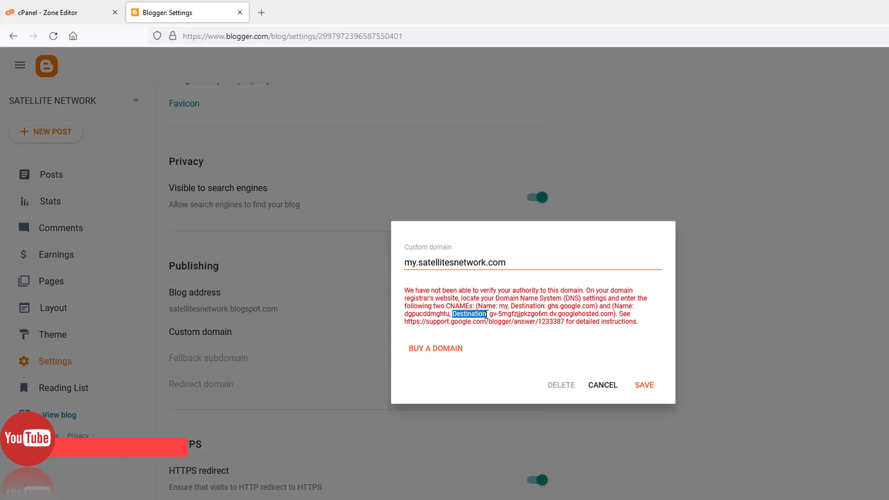
{"action": "key", "text": "ctrl+Tab"}
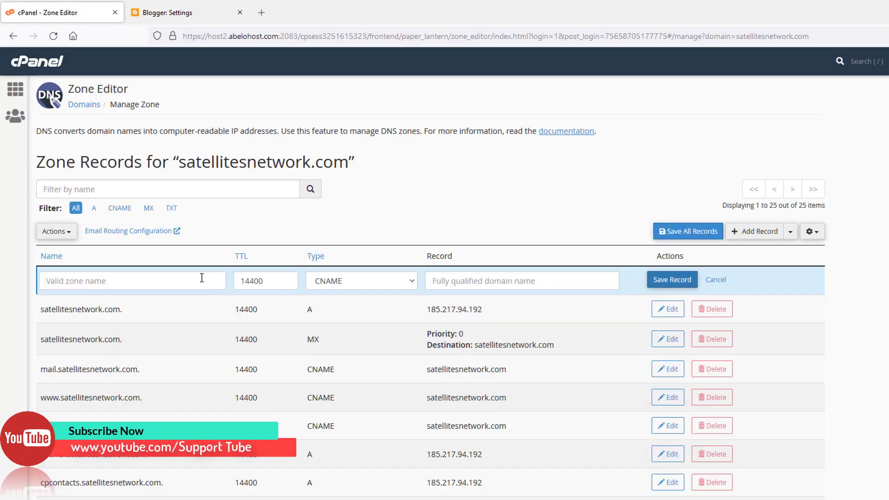
{"action": "left_click", "coordinate": [113, 283]}
{"action": "type", "text": "Destination"}
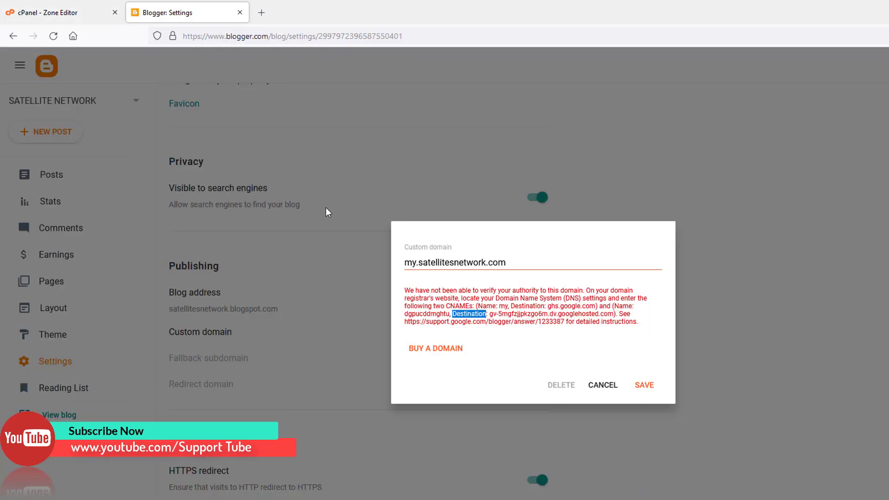
Copy the googlehosted.com verification target from Blogger's message into the Destination CNAME record and save the record
{"action": "left_click", "coordinate": [154, 12]}
{"action": "left_click_drag", "start_coordinate": [491, 315], "coordinate": [609, 317]}
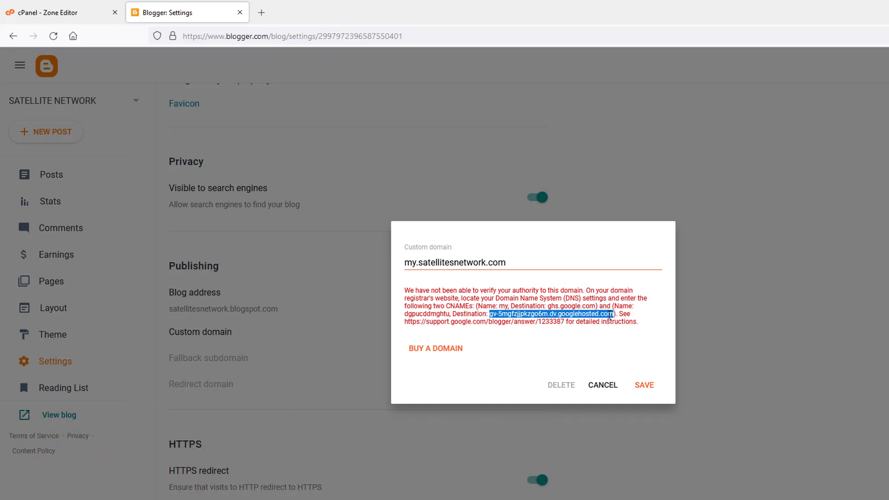
{"action": "left_click", "coordinate": [78, 13]}
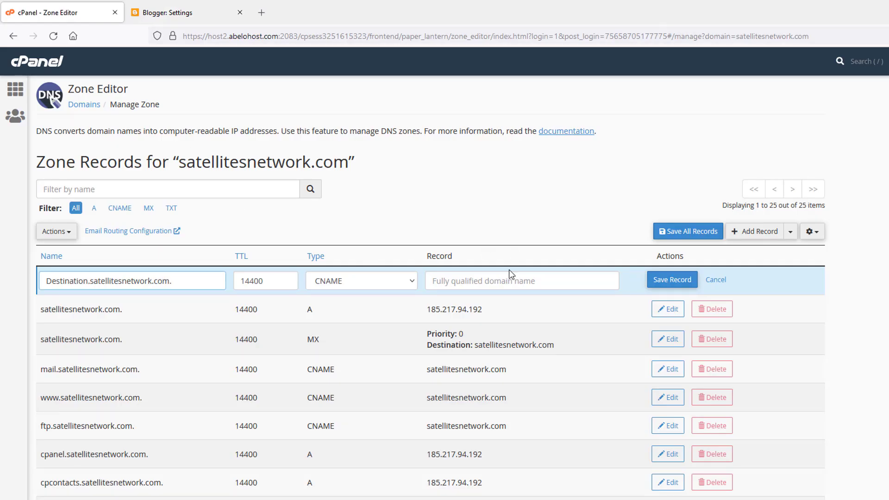
{"action": "type", "text": "gv-5mgfzjjpkzgo6n.dv.googlehosted.com"}
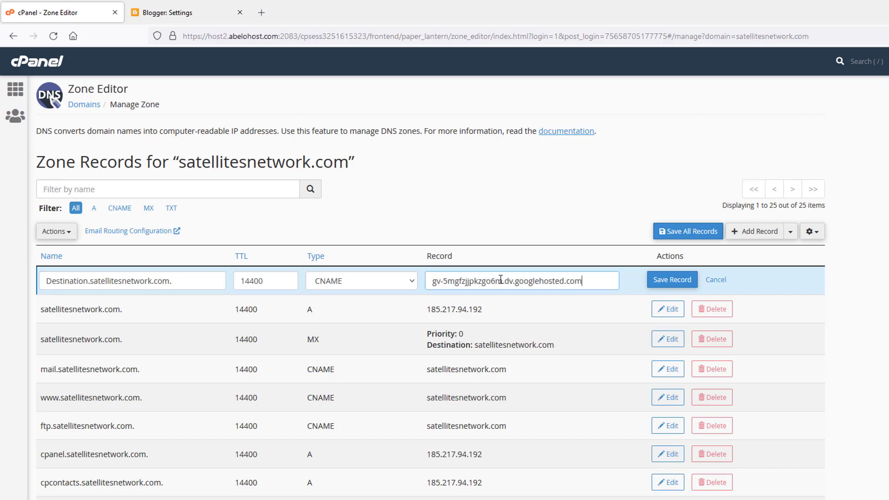
{"action": "left_click", "coordinate": [674, 279]}
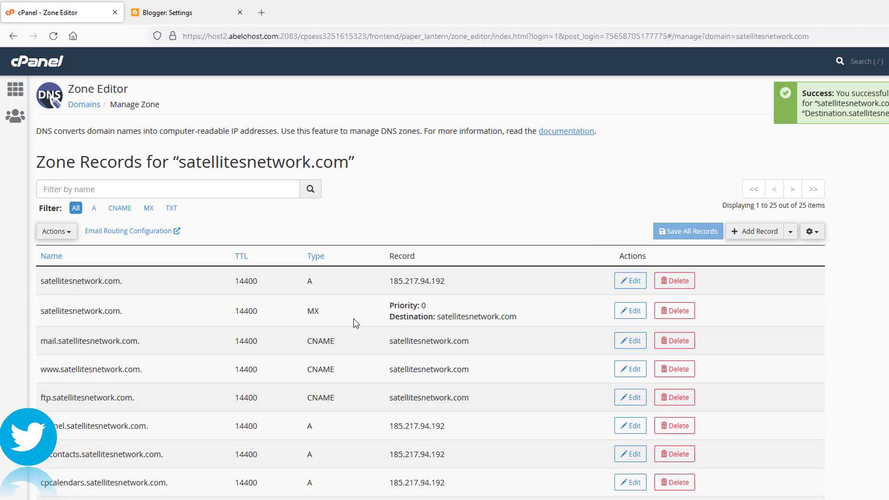
Return to Blogger and save my.satellitesnetwork.com as the custom domain again
{"action": "left_click", "coordinate": [184, 14]}
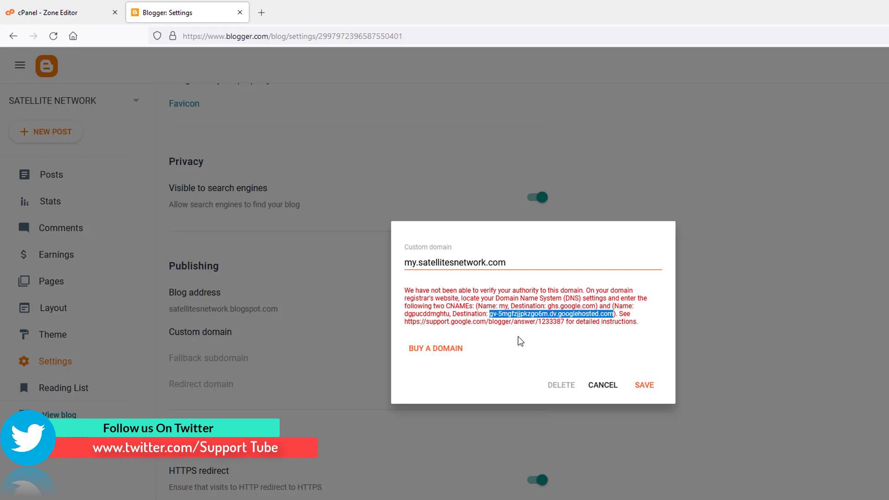
{"action": "left_click", "coordinate": [521, 342]}
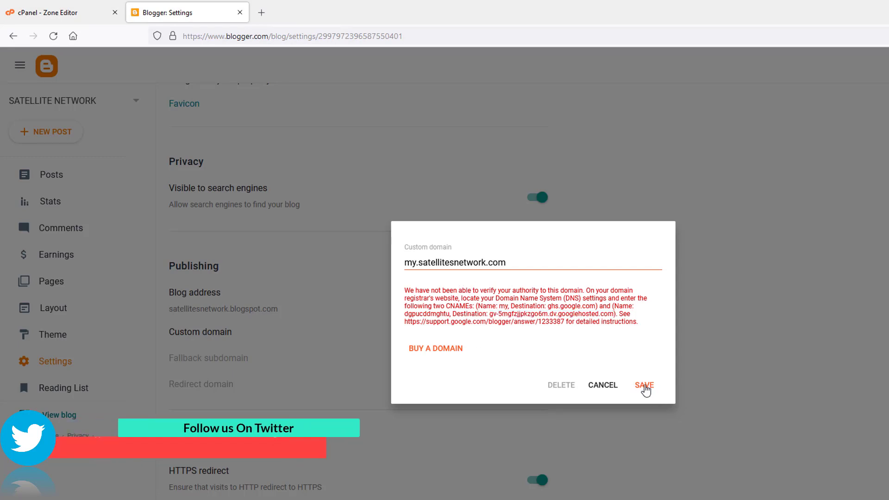
{"action": "left_click", "coordinate": [646, 388]}
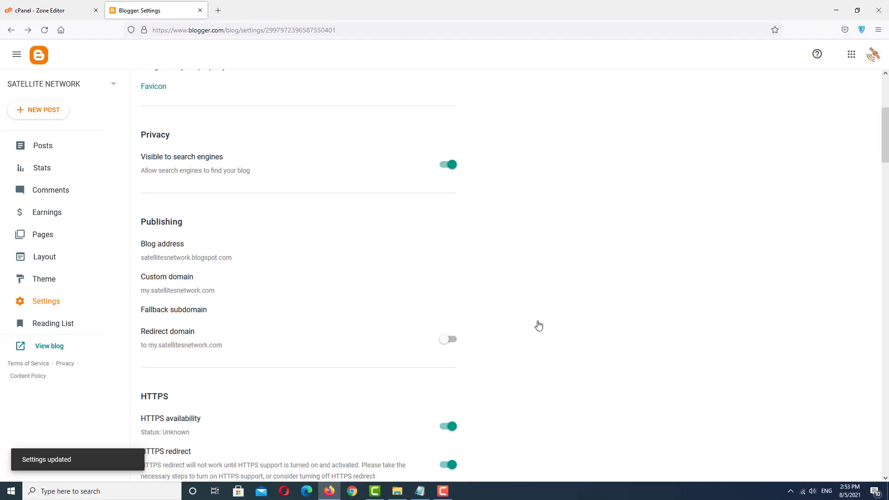